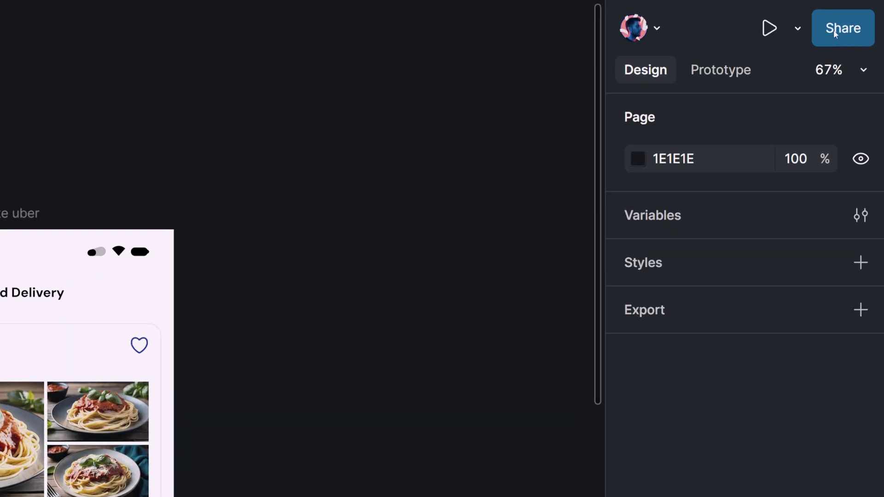
click(838, 29)
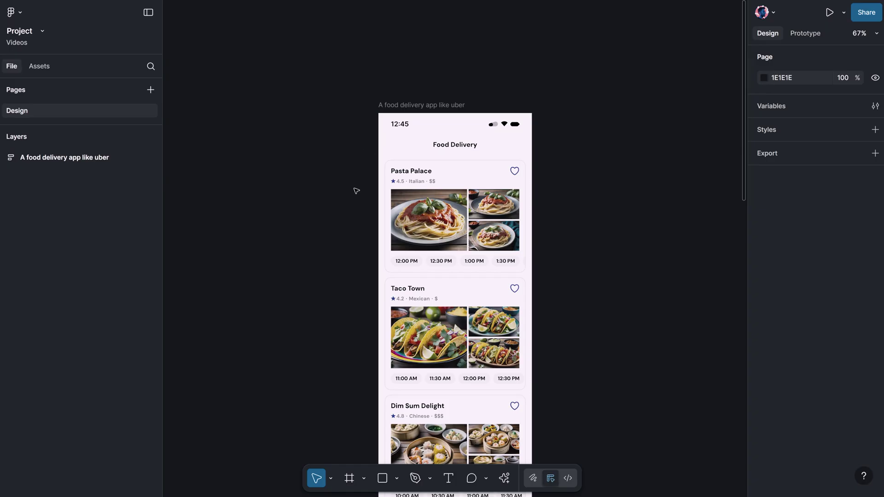
scroll(509, 256, down, 8)
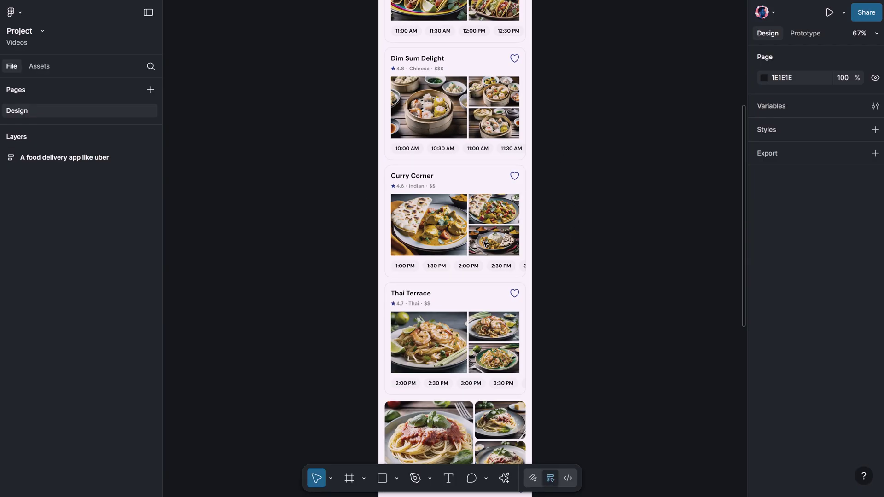
scroll(529, 294, up, 9)
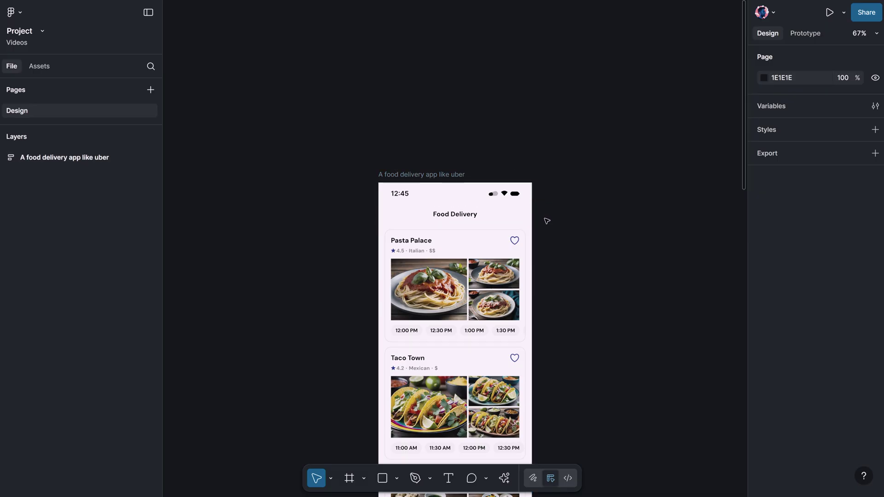
scroll(555, 216, down, 5)
scroll(552, 217, up, 8)
scroll(574, 251, down, 5)
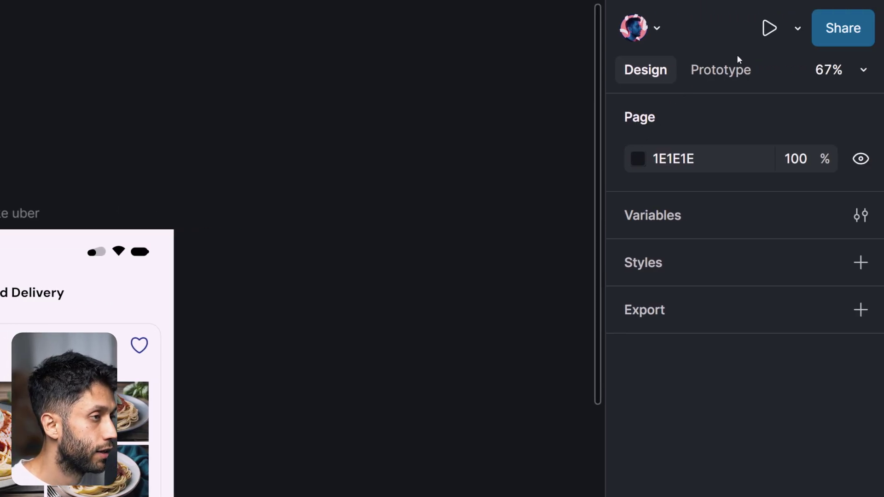
Change the prototype background colour from black to dark purple 42198E in Prototype settings.
click(862, 70)
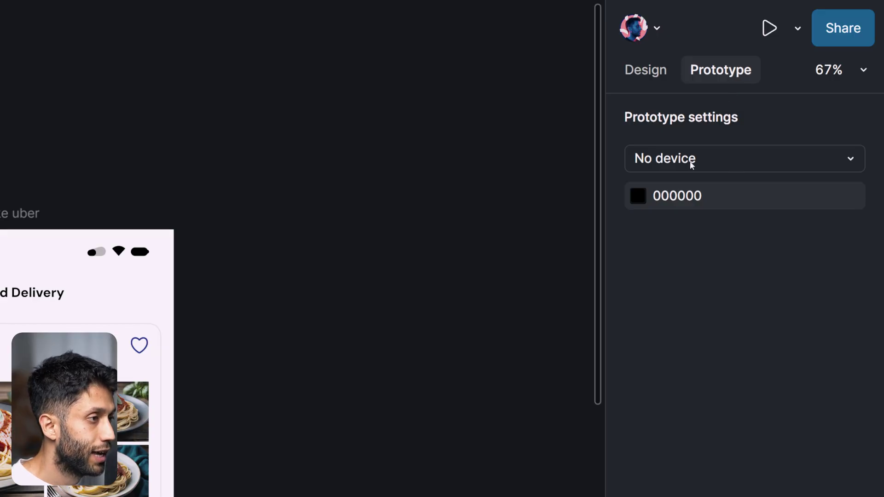
click(638, 196)
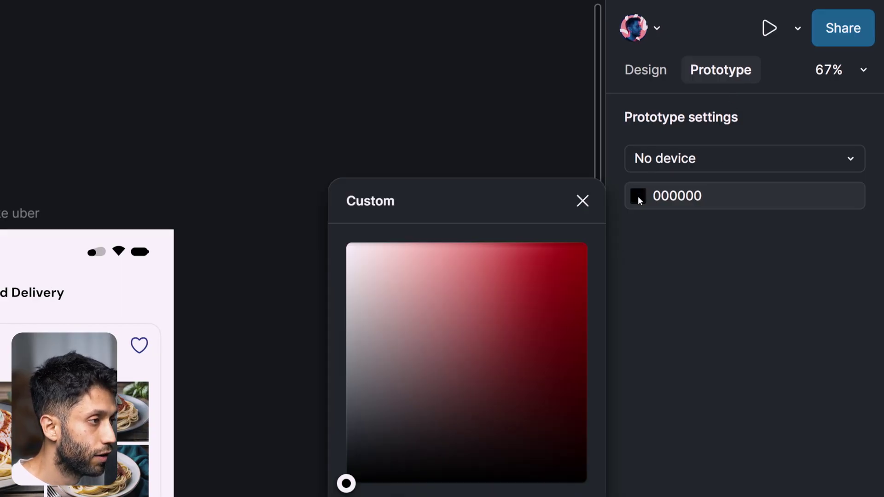
click(565, 284)
drag(638, 292, 584, 303)
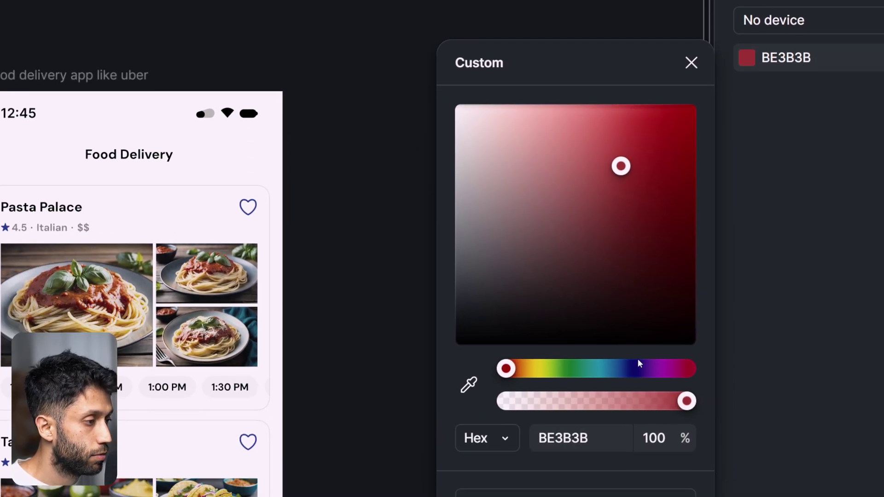
click(639, 364)
drag(647, 191, 653, 219)
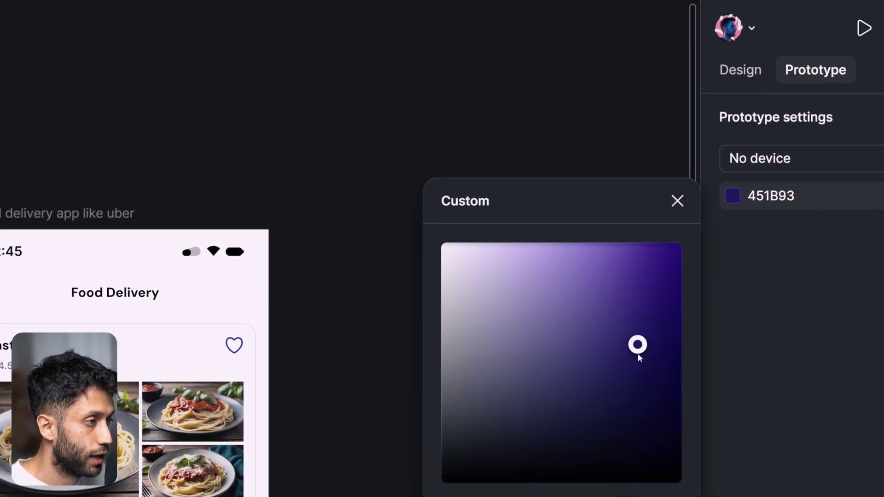
drag(640, 357, 641, 362)
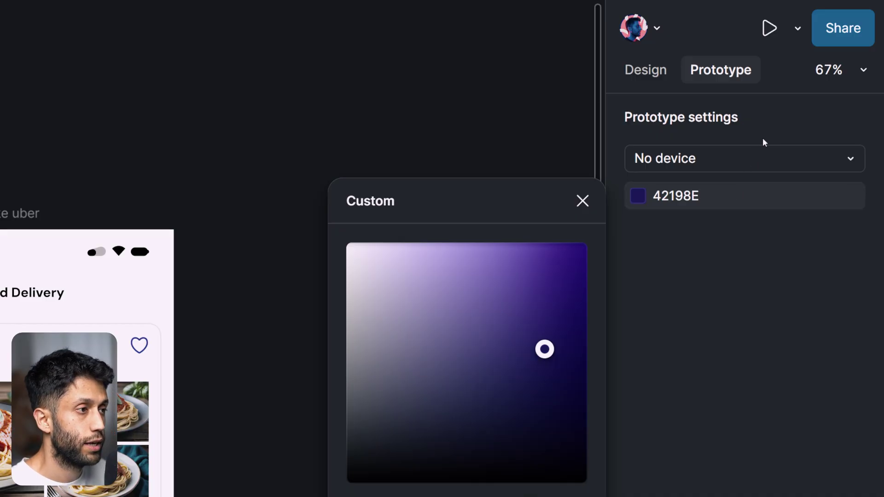
click(759, 156)
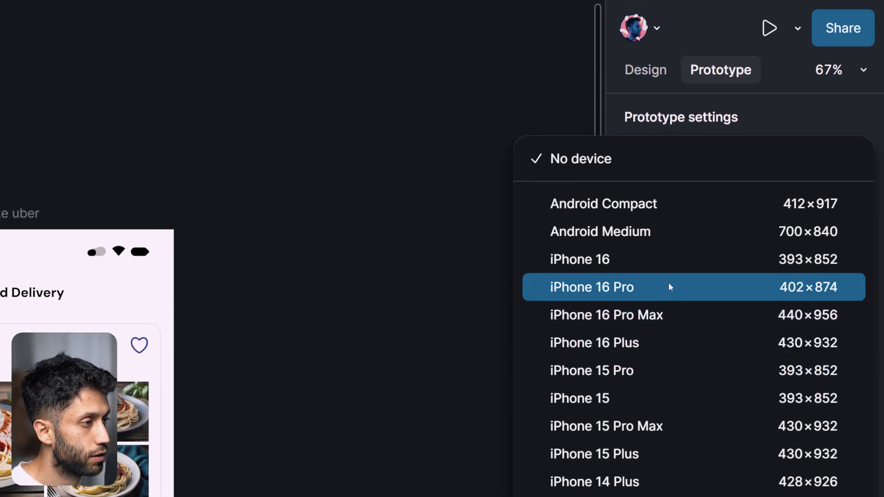
Choose iPhone 16 Pro as the prototype's preview device.
click(669, 287)
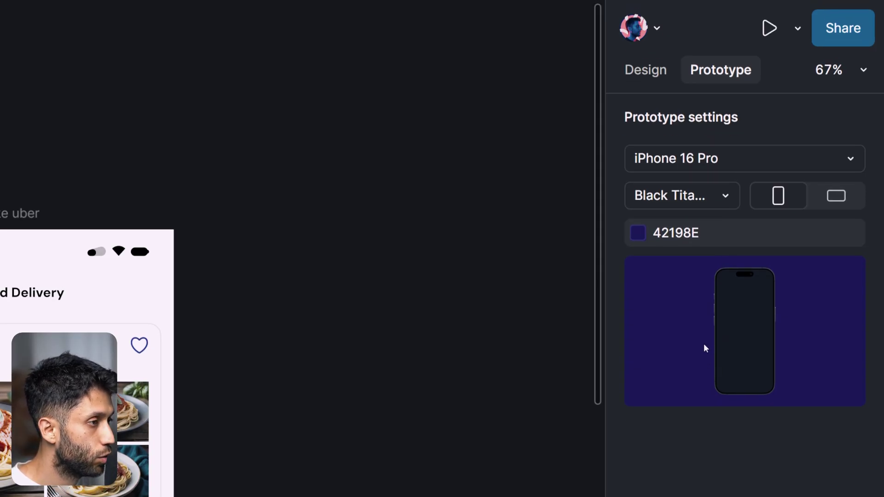
Present the prototype scaled to Responsive and scroll through the restaurant list.
click(768, 29)
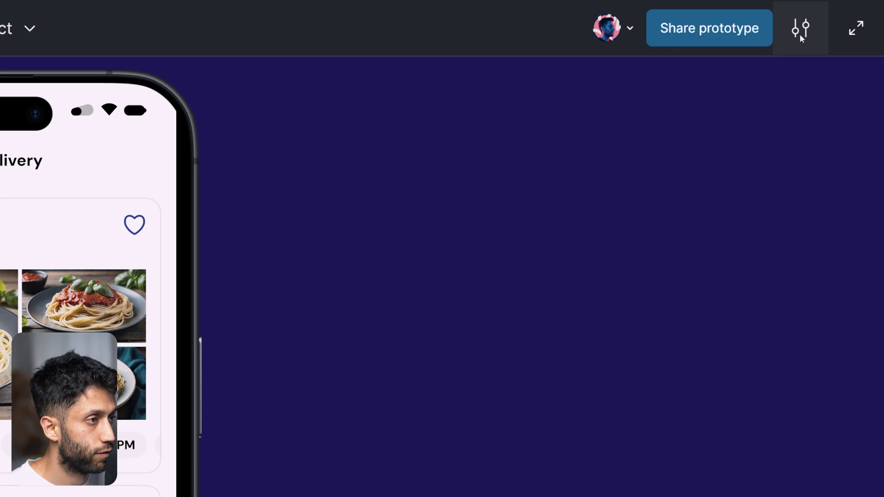
click(800, 28)
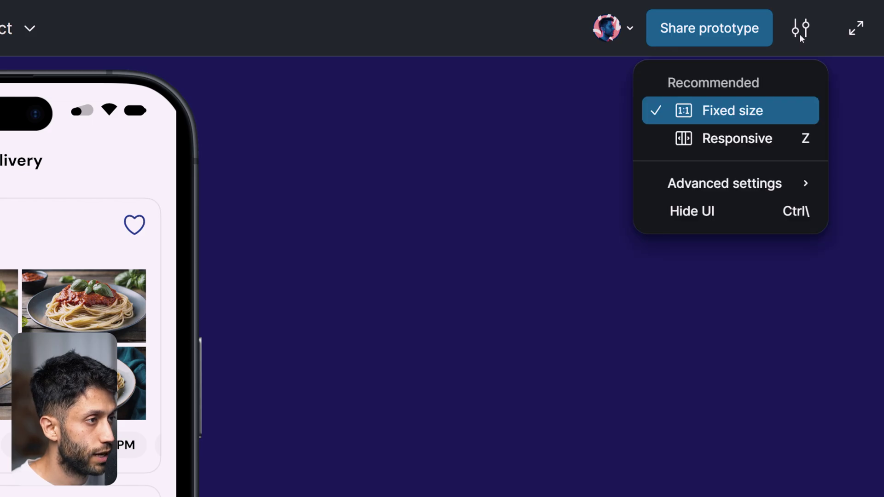
click(728, 138)
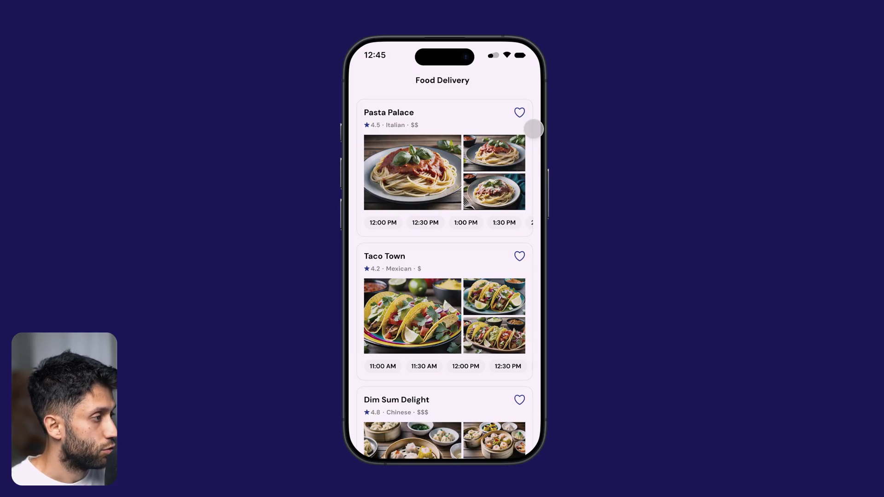
scroll(431, 193, down, 10)
scroll(511, 273, up, 10)
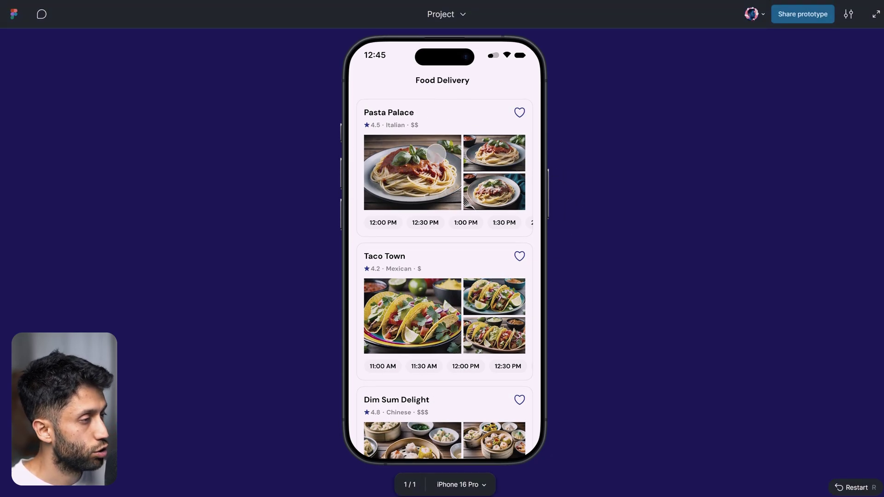
Copy the food delivery prototype's share link and close the sharing dialog.
click(799, 15)
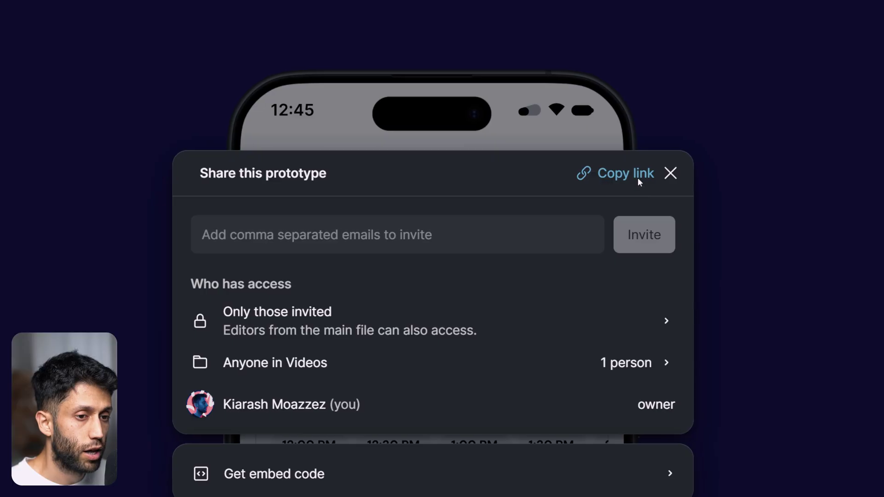
click(637, 178)
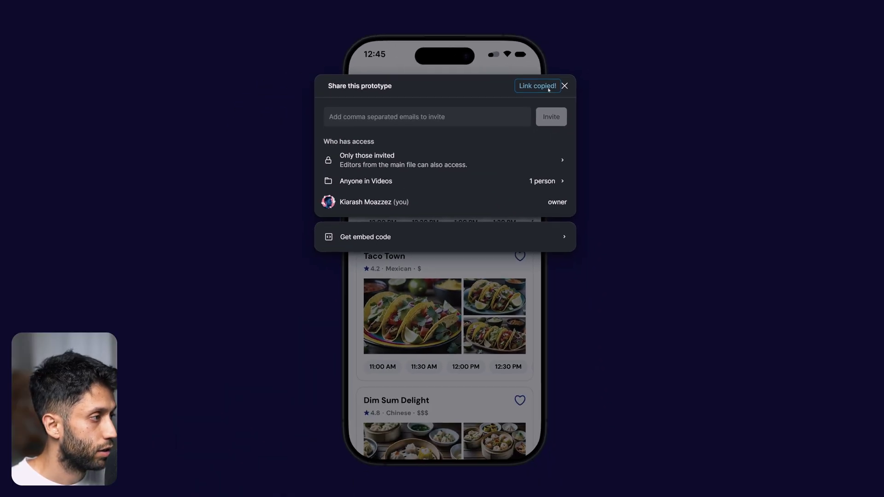
click(696, 133)
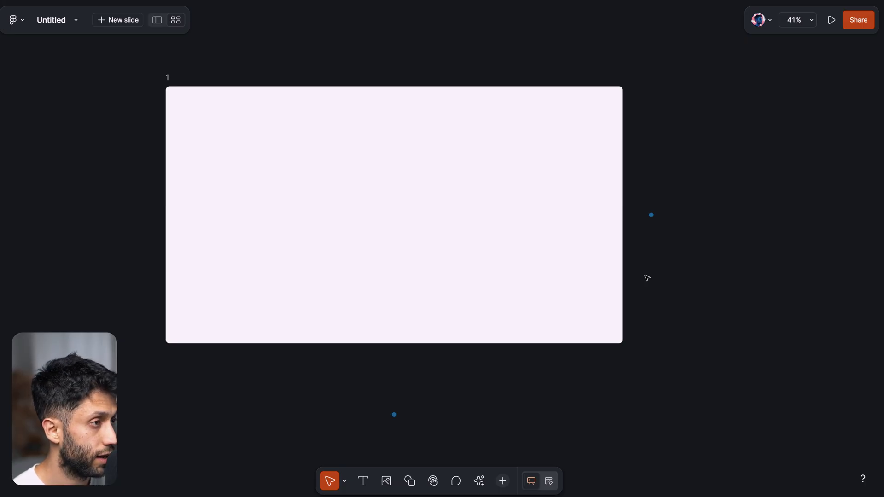
click(456, 253)
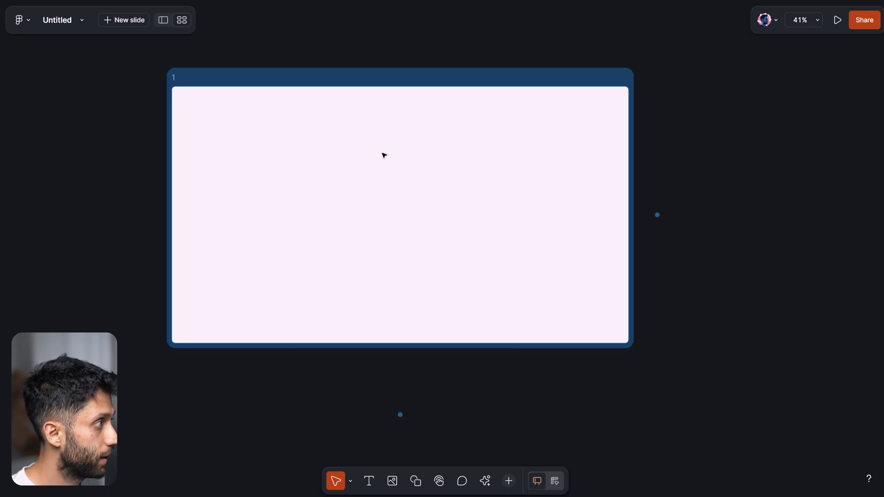
click(192, 33)
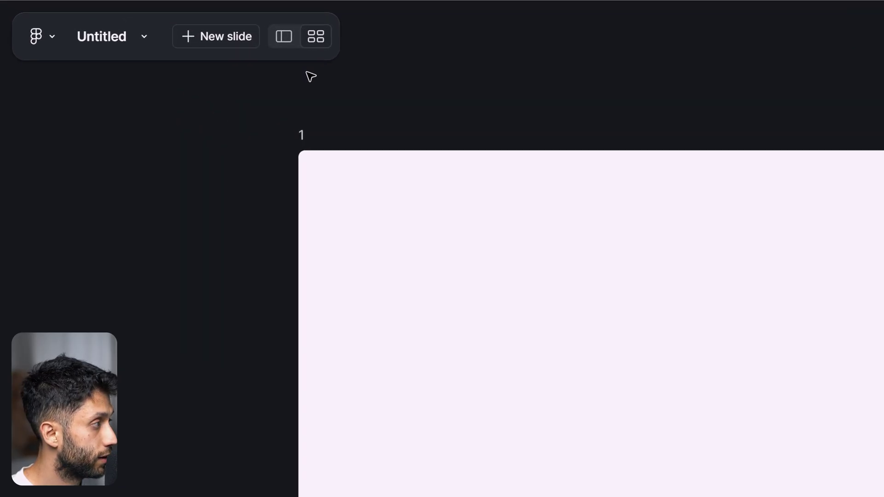
click(162, 20)
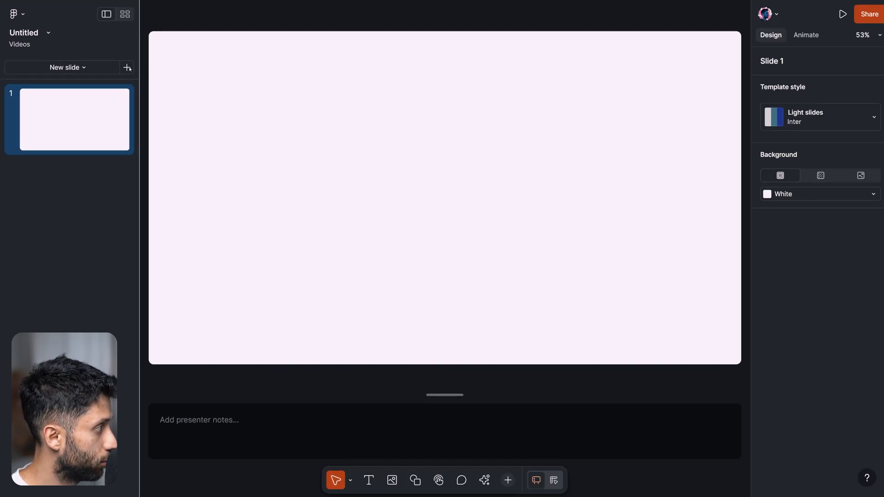
click(127, 68)
click(127, 67)
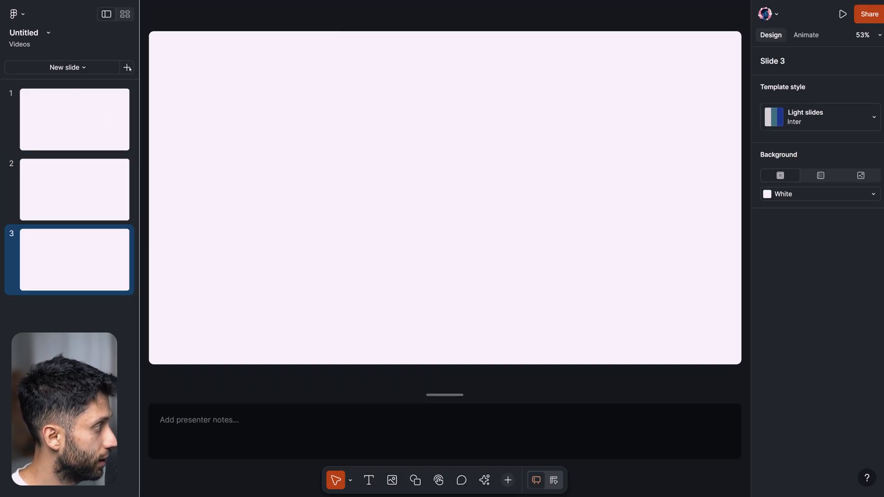
key(ctrl+backslash)
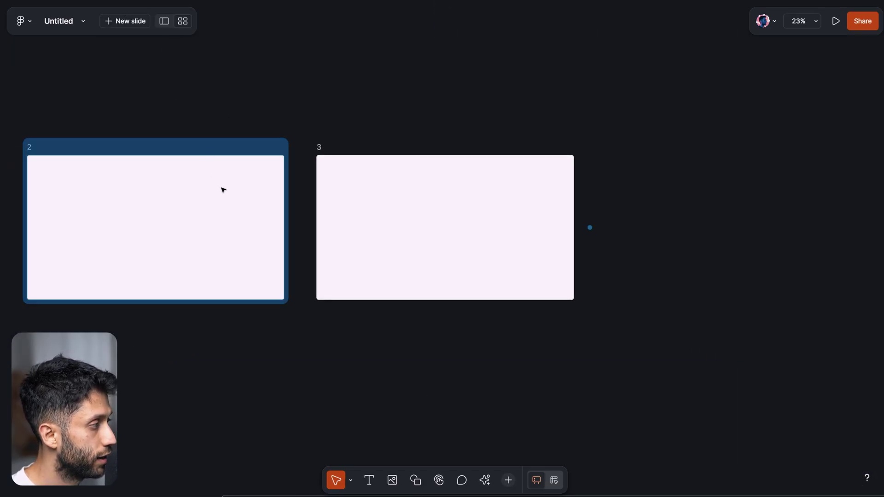
scroll(278, 172, down, 4)
scroll(297, 175, up, 8)
scroll(298, 175, down, 5)
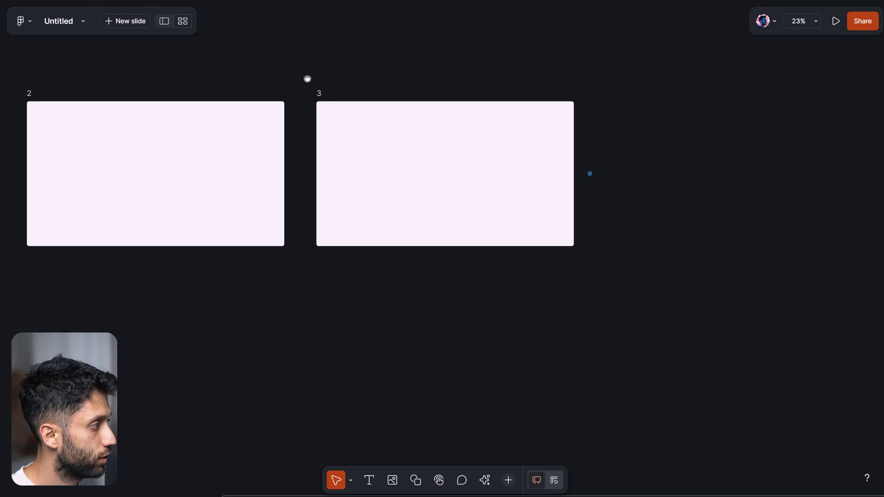
scroll(299, 78, left, 10)
click(374, 236)
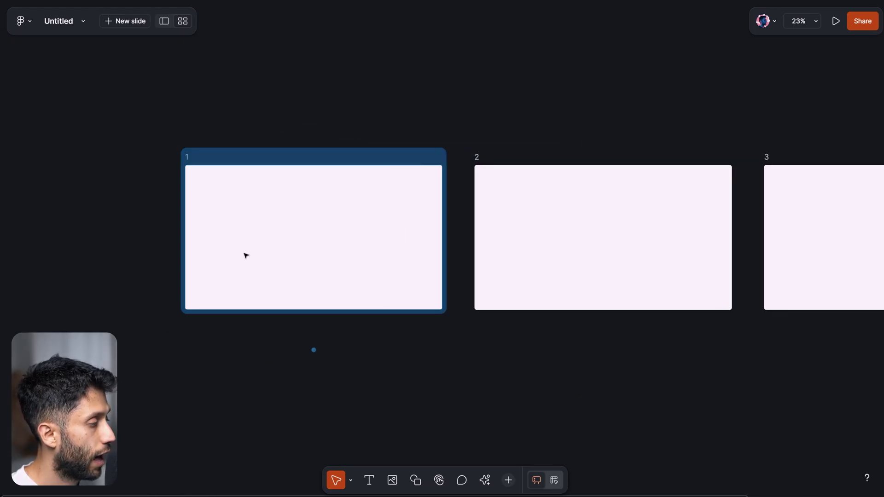
key(k)
scroll(304, 234, left, 3)
key(v)
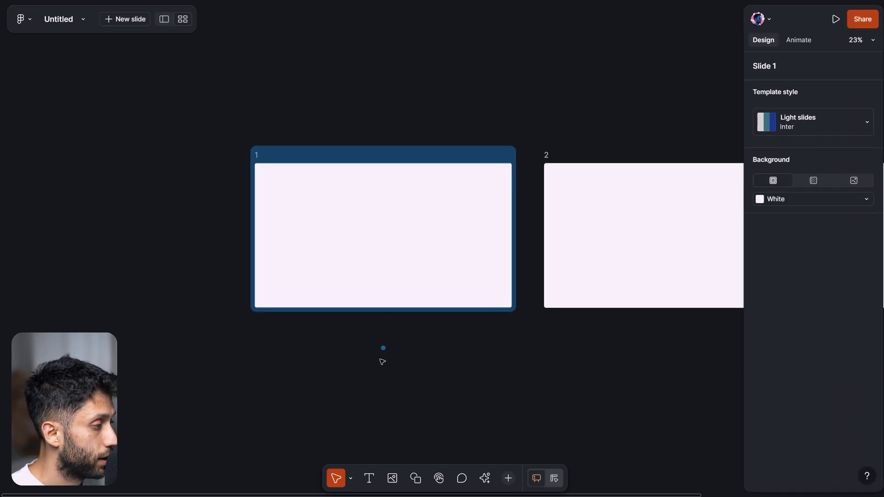
mouse_move(385, 347)
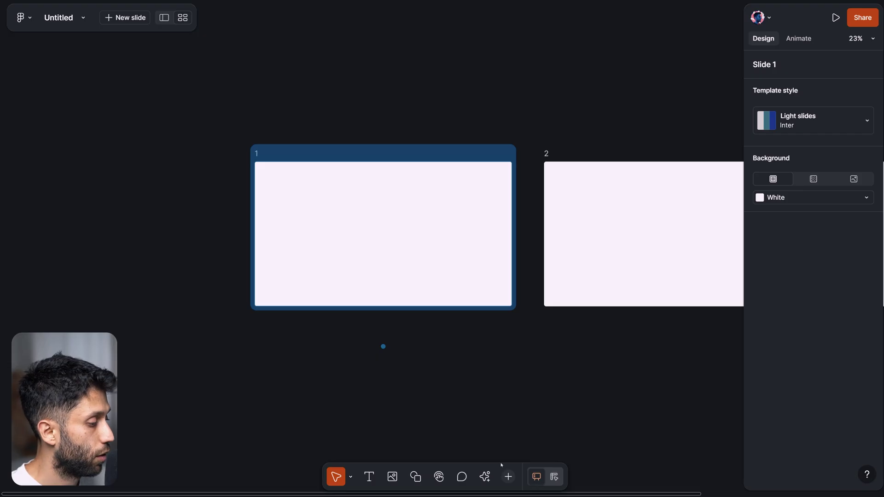
key(k)
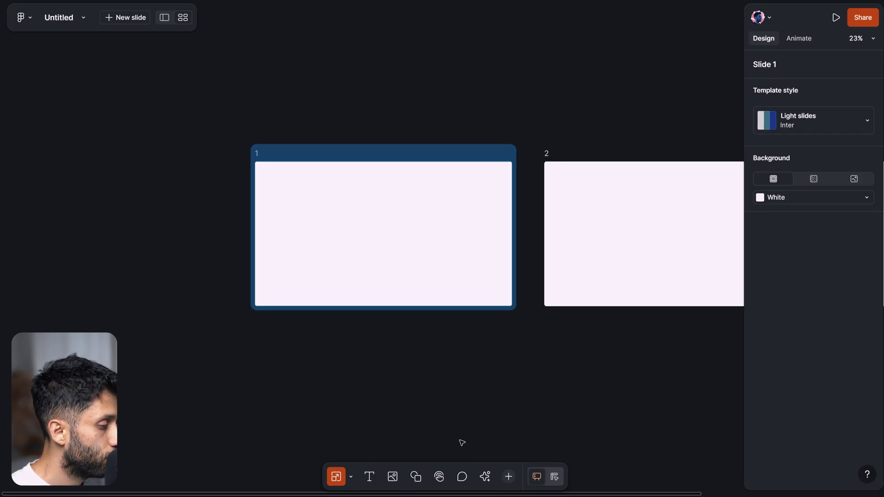
key(v)
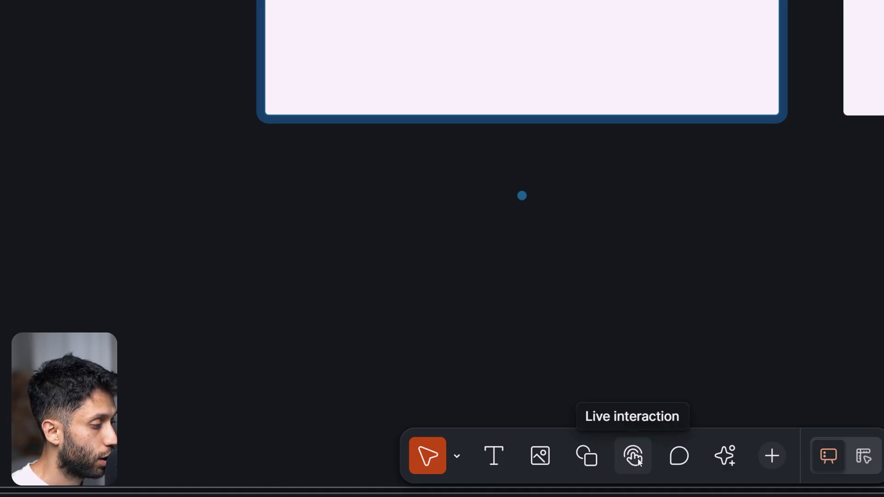
Embed the Design project's prototype on slide 1 as a live interaction.
click(635, 457)
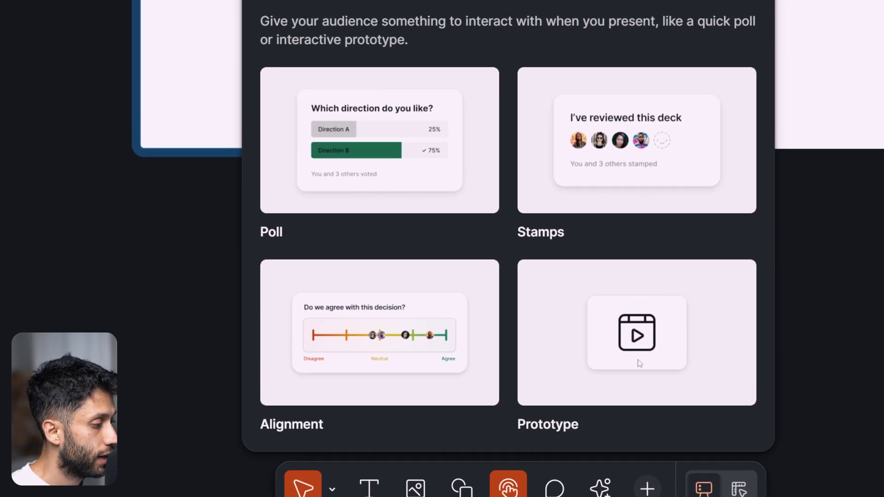
click(639, 364)
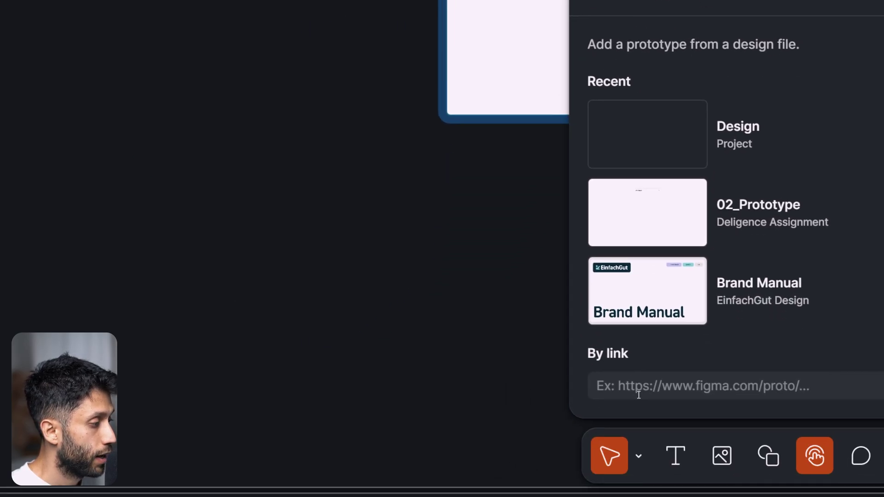
click(659, 387)
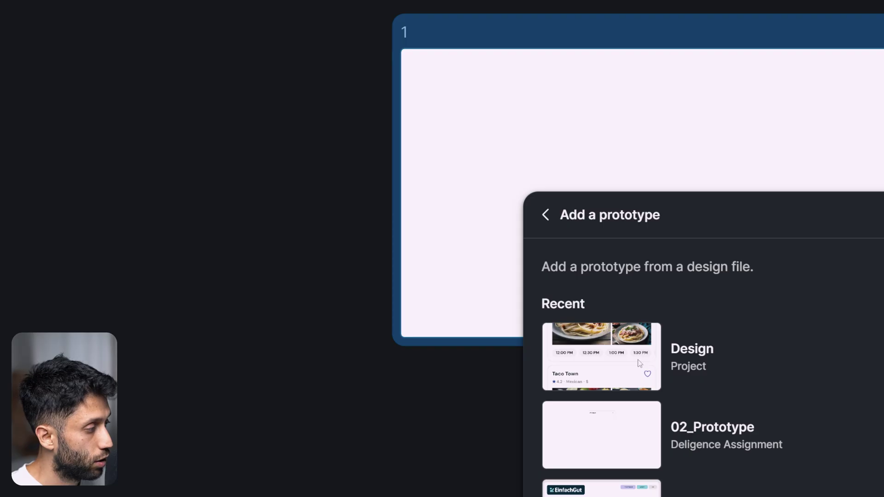
click(639, 364)
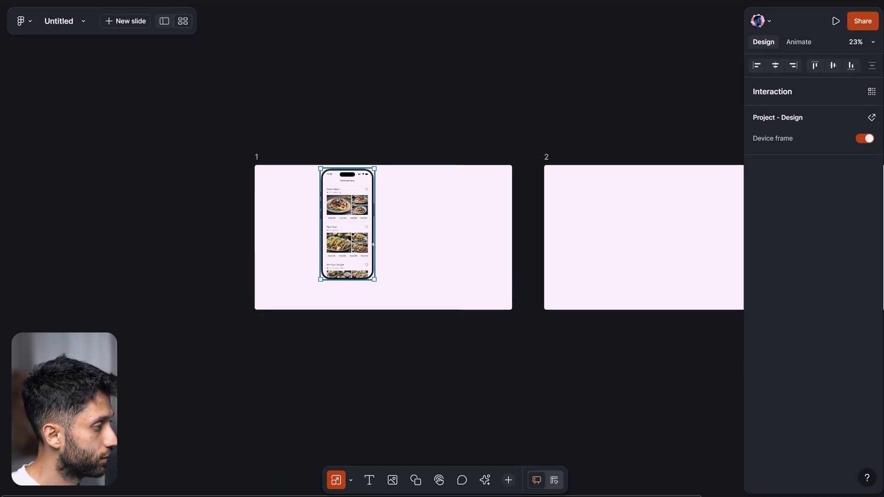
Move the embedded phone prototype to the centre of slide 1.
drag(313, 224, 346, 239)
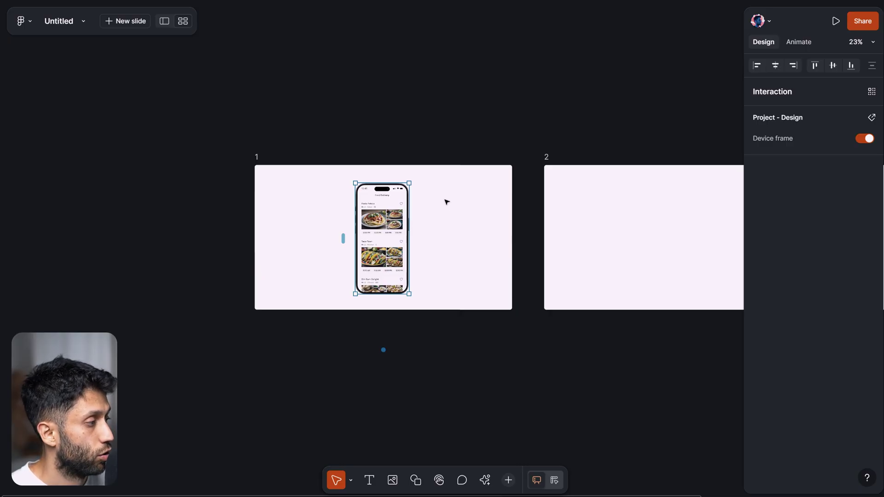
key(Escape)
scroll(398, 224, up, 5)
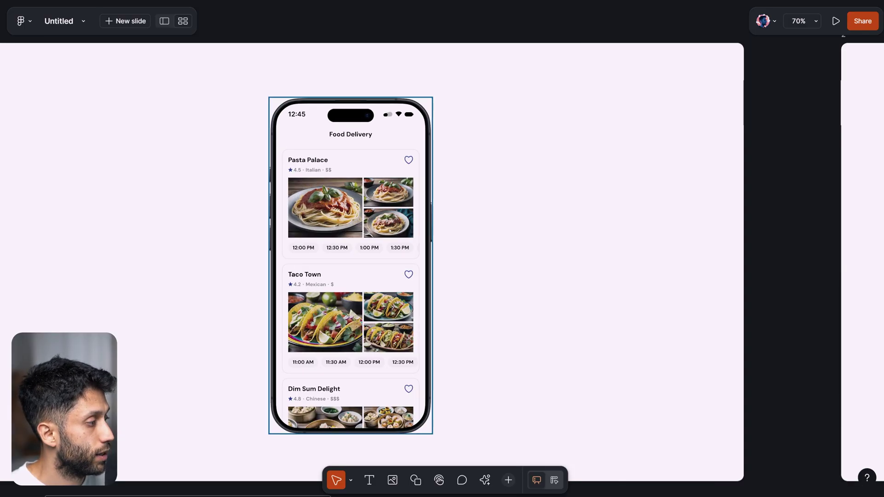
scroll(368, 249, down, 5)
scroll(354, 395, up, 5)
Scroll the live prototype's Pasta Palace menu, then deselect it and zoom out.
click(371, 221)
scroll(371, 220, down, 5)
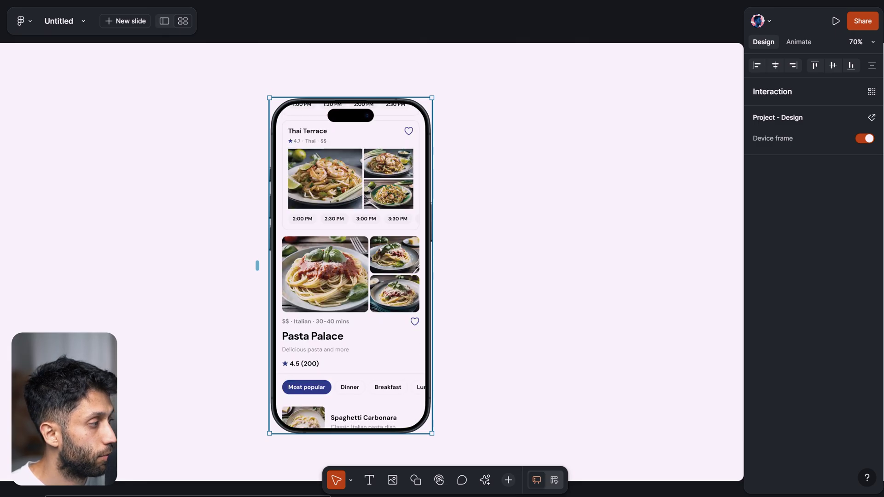
scroll(380, 259, up, 5)
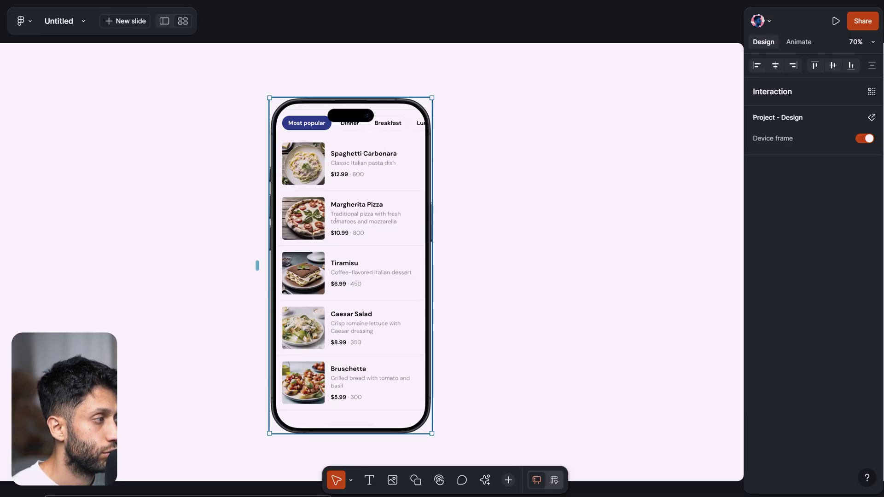
click(500, 150)
scroll(565, 248, down, 2)
scroll(564, 247, down, 3)
Add an 'APP UI' text title, vertically centred, to the left of the phone.
scroll(392, 235, up, 3)
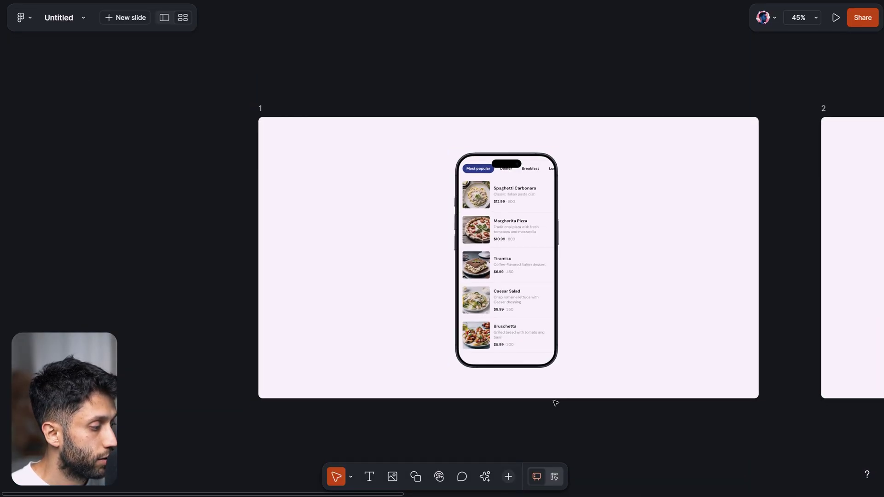
click(369, 476)
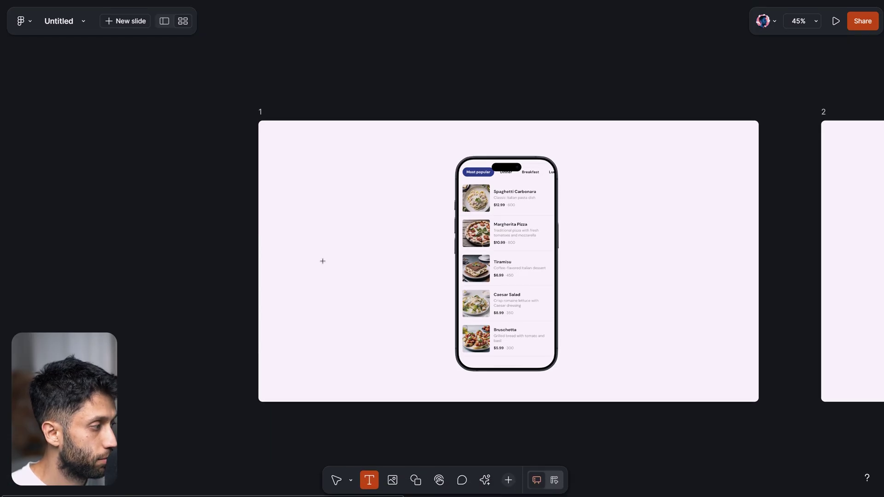
click(323, 261)
text(APP)
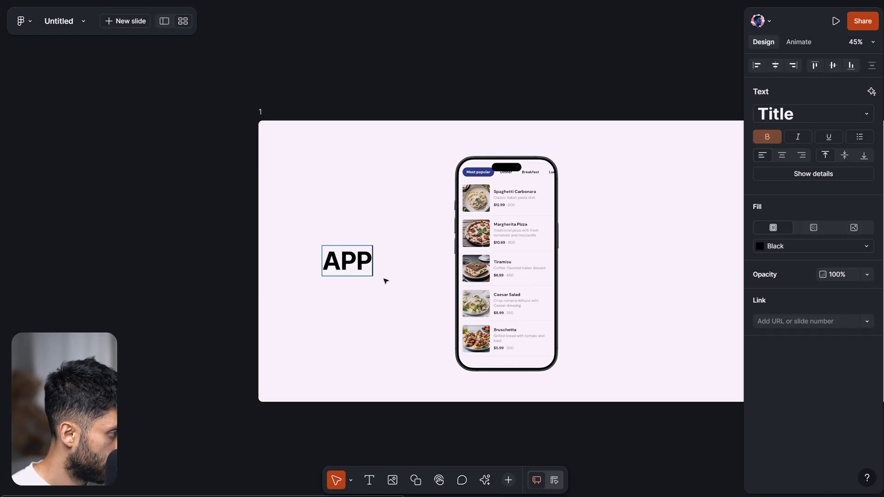
text( UI)
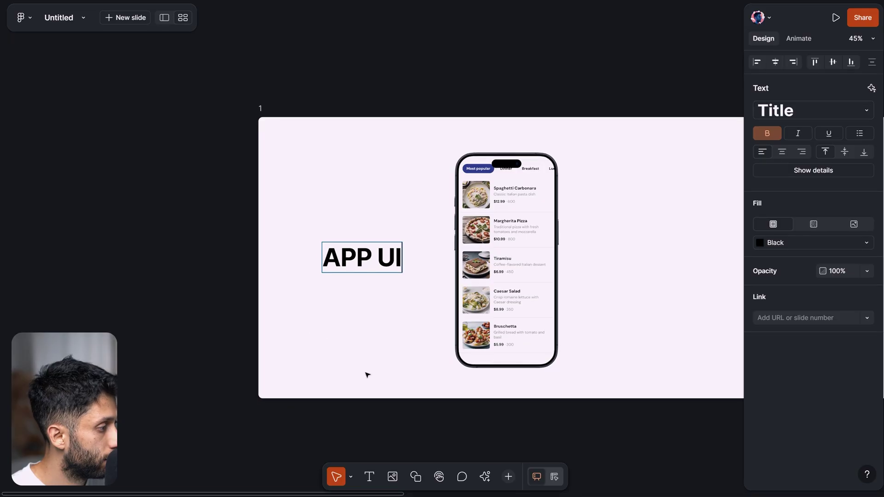
drag(358, 260, 340, 253)
click(833, 65)
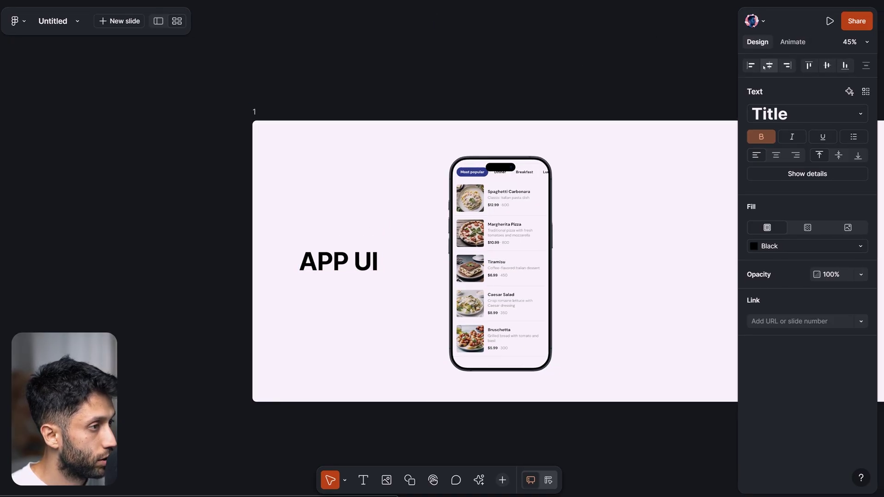
key(Delete)
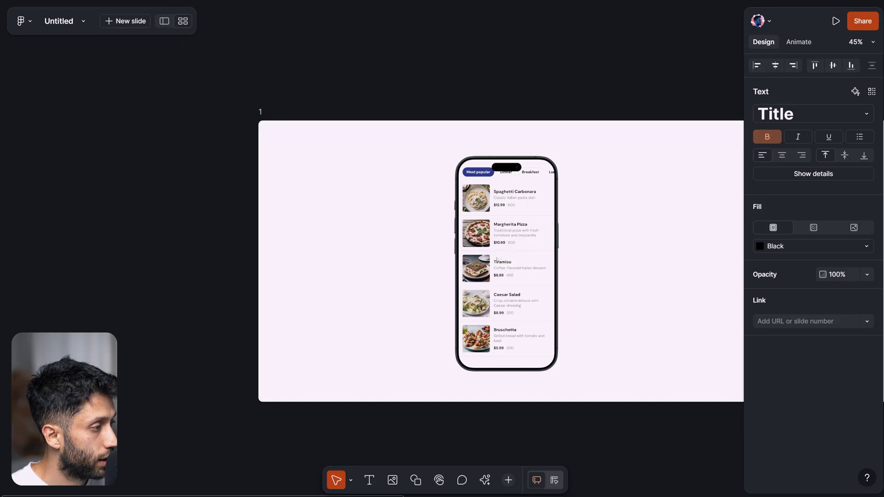
drag(497, 259, 361, 252)
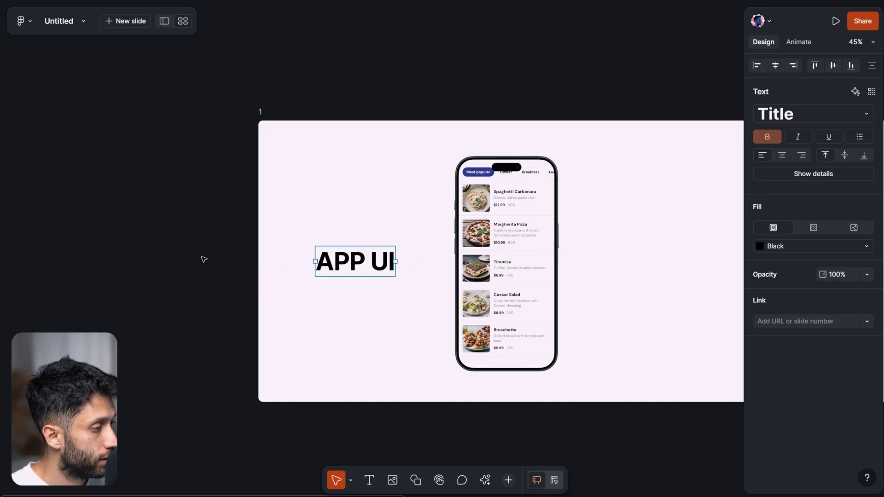
click(203, 258)
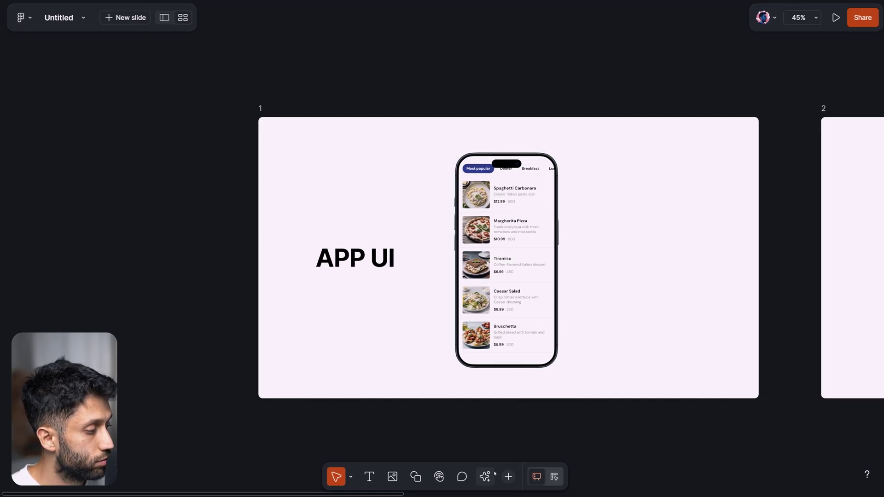
Insert the Heroicons solid archive-box icon and position it right of the phone.
click(487, 479)
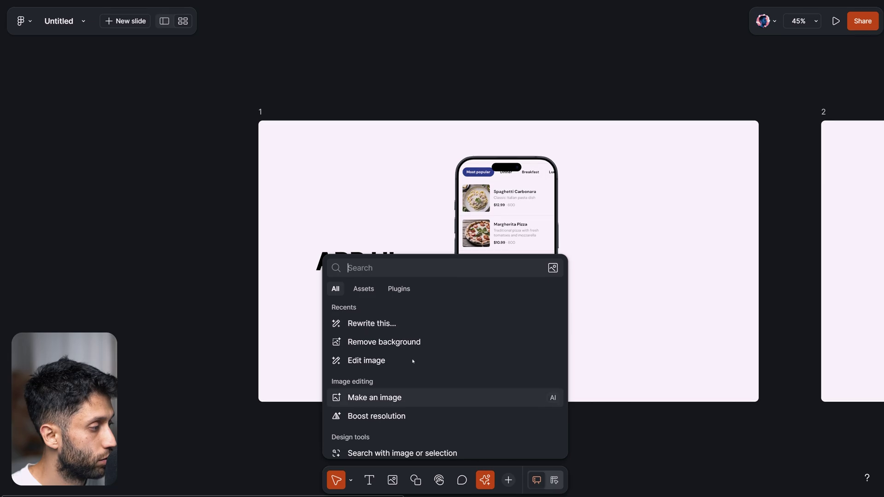
click(392, 289)
click(511, 478)
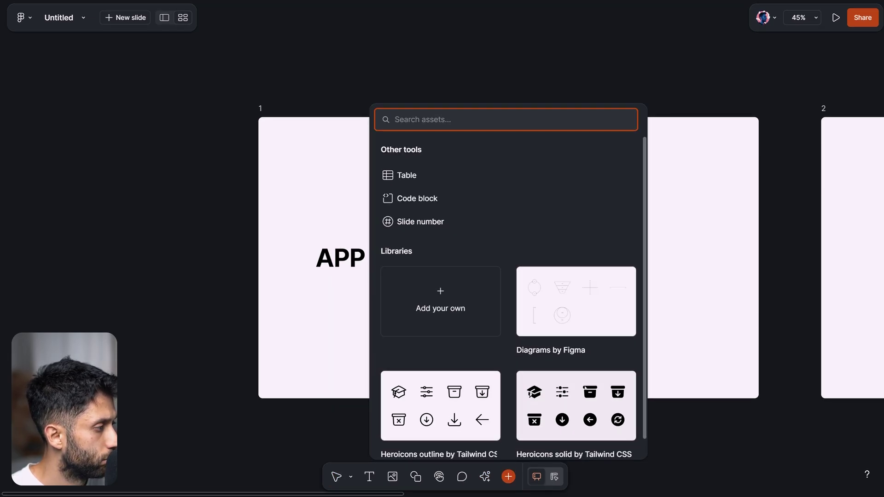
click(584, 410)
drag(508, 150, 701, 266)
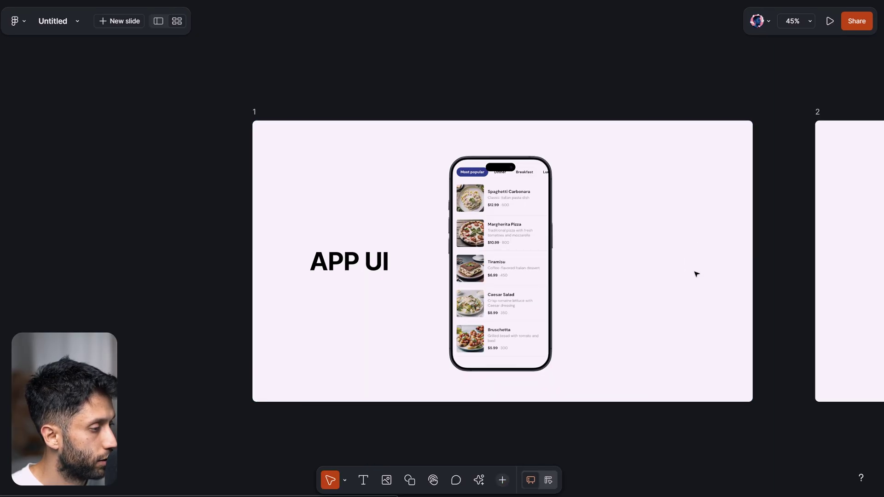
drag(696, 272, 638, 272)
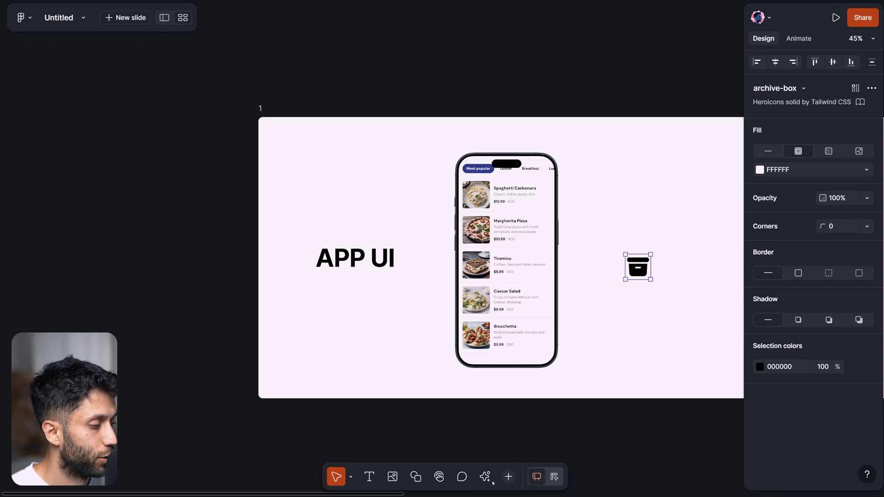
click(508, 477)
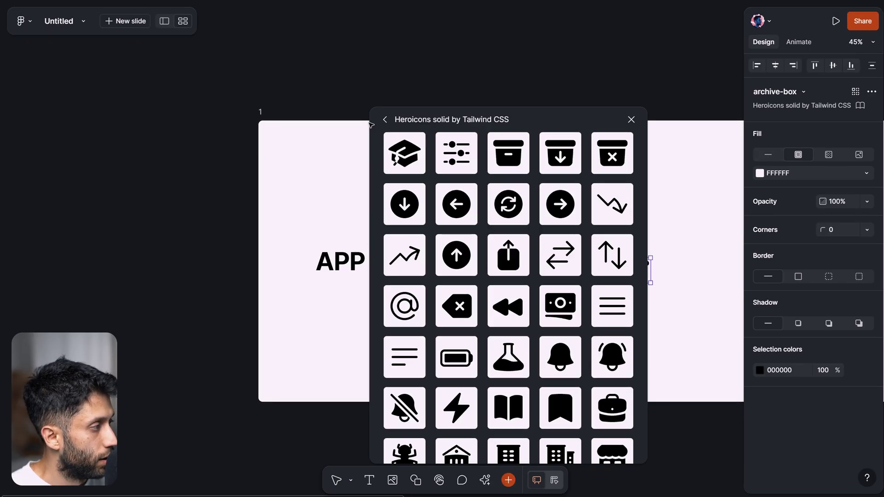
Place a slide number reading '1' in slide 1's lower-right corner.
click(382, 118)
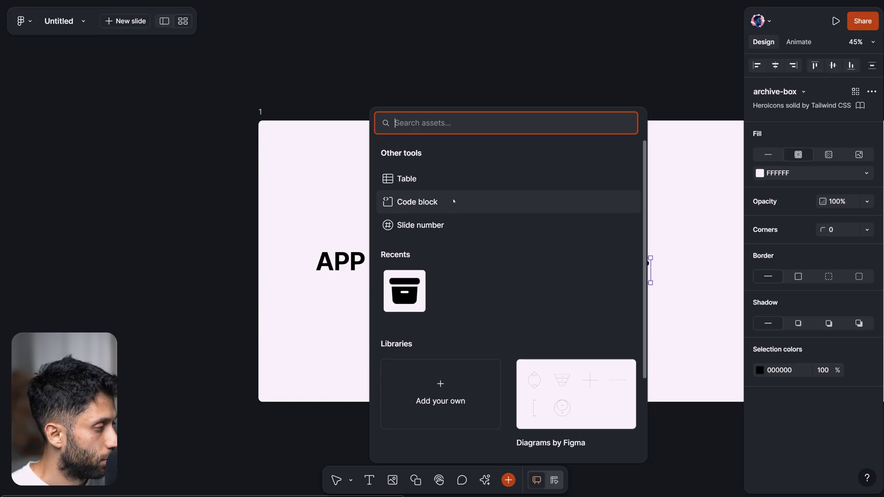
key(Escape)
key(Escape)
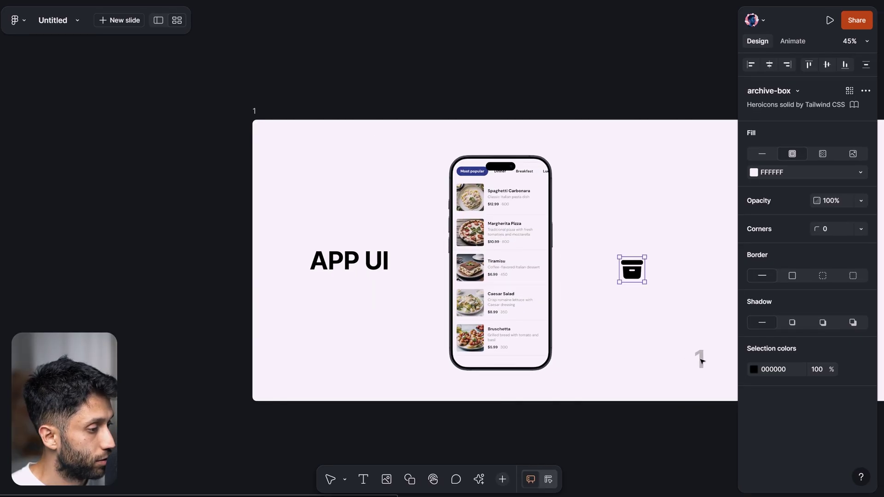
click(707, 366)
key(shift+backslash)
key(shift+backslash)
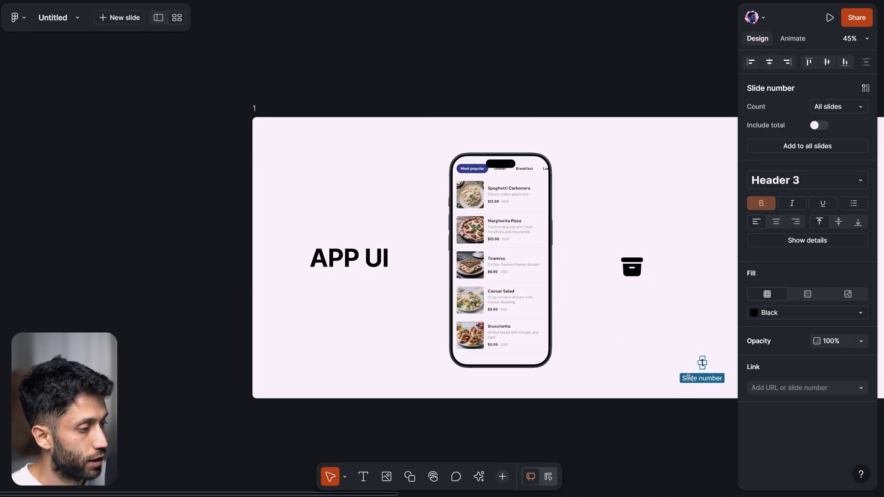
click(701, 340)
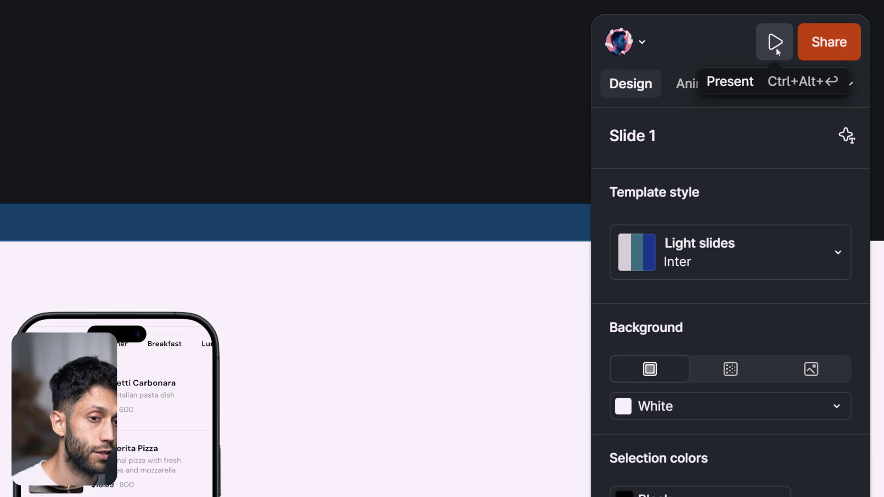
Start presenting the slide deck from slide 1.
mouse_move(776, 48)
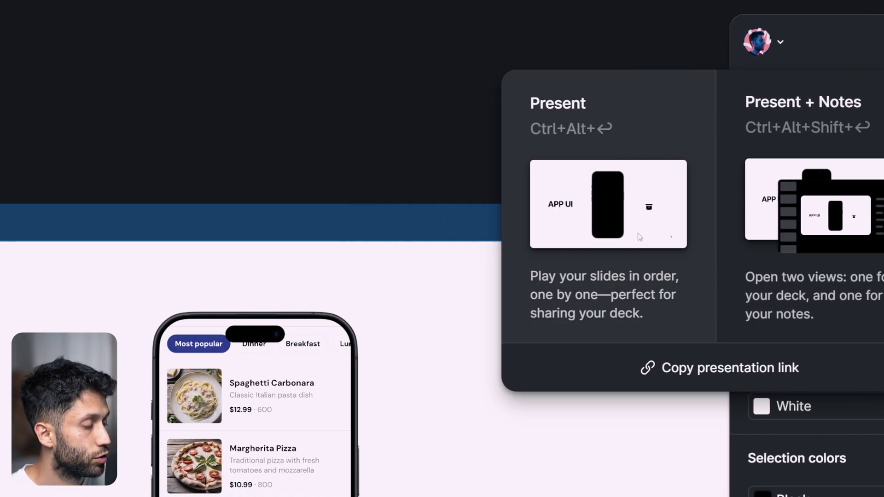
click(639, 236)
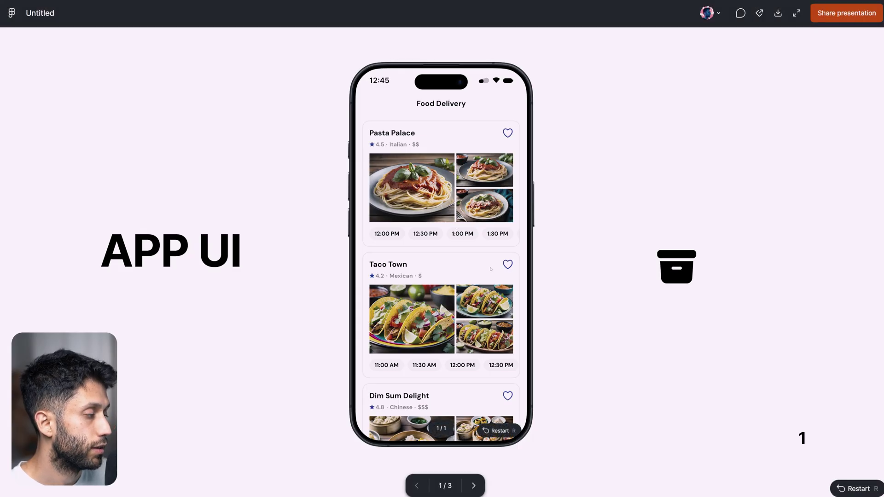
Scroll down the embedded prototype's restaurant list during the presentation.
scroll(452, 226, down, 6)
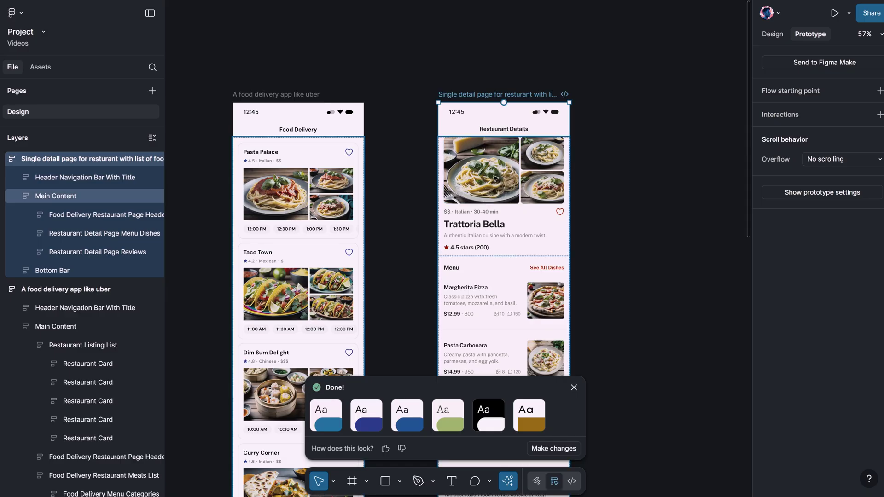
Dismiss the theme suggestions popup and select both the food delivery list and restaurant details frames.
click(499, 54)
click(574, 388)
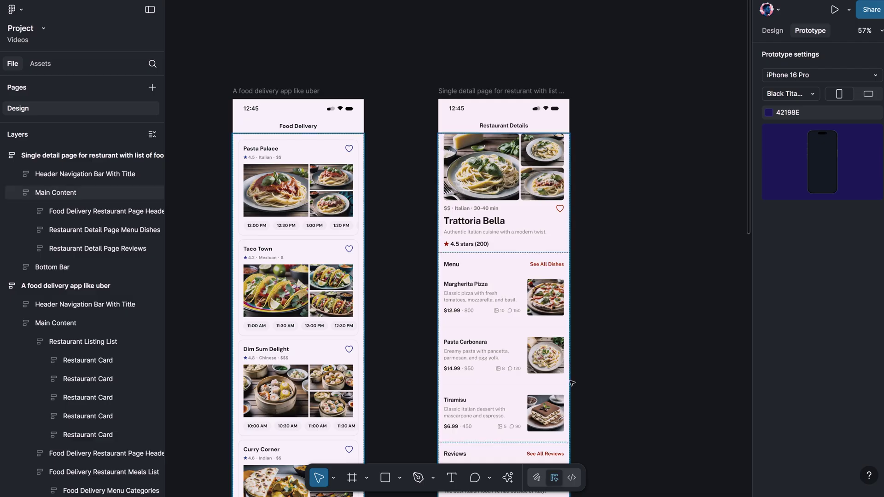
scroll(519, 269, down, 6)
scroll(525, 258, up, 6)
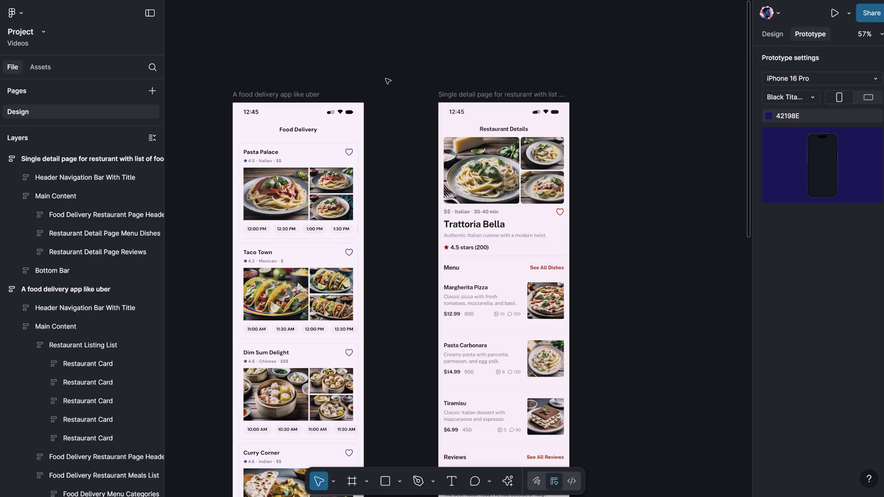
scroll(389, 81, down, 5)
click(349, 78)
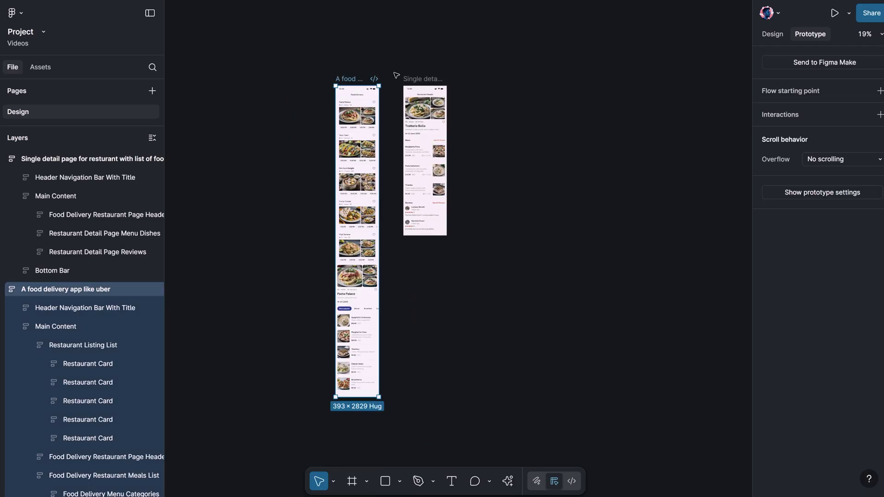
shift+click(409, 78)
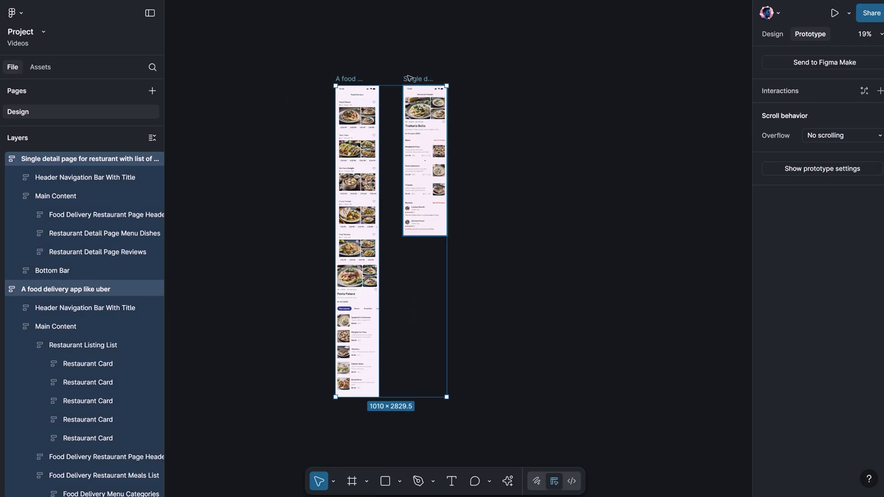
Show the Prototype settings for both selected screens, closing the quick actions list.
click(771, 35)
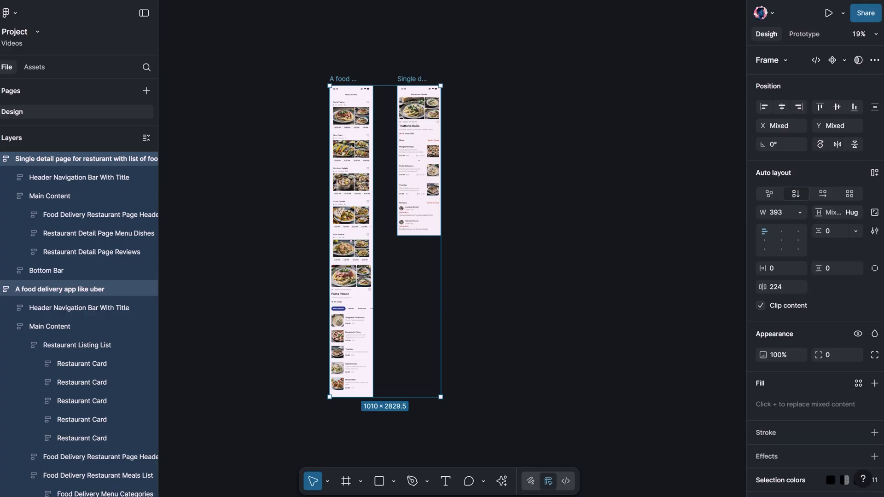
click(502, 481)
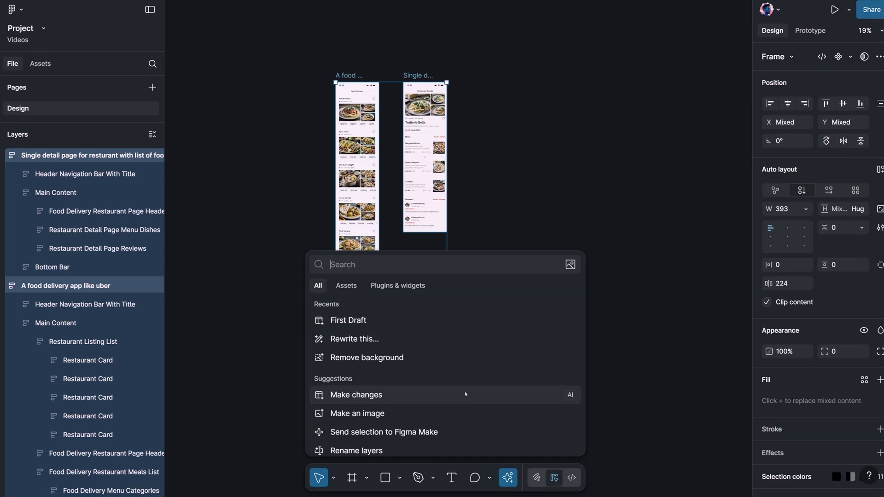
scroll(465, 395, down, 3)
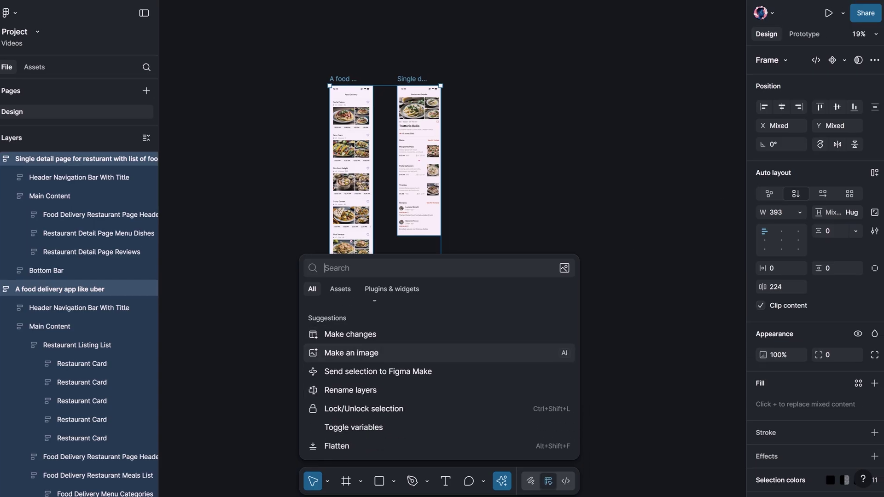
click(807, 36)
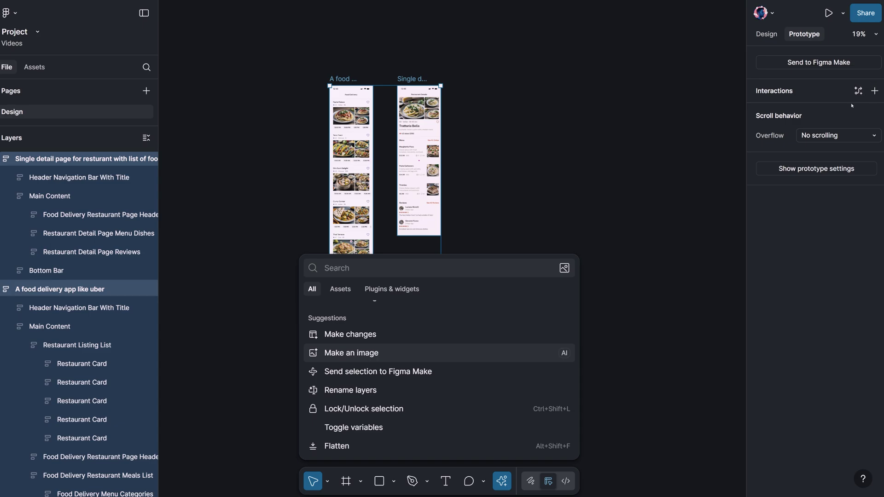
key(Escape)
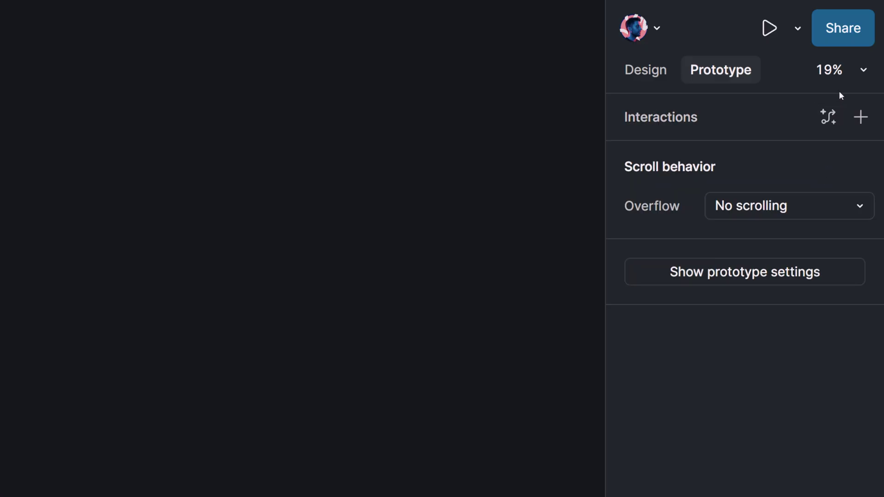
Use AI Add interactions to link the food delivery list and restaurant details screens.
click(833, 117)
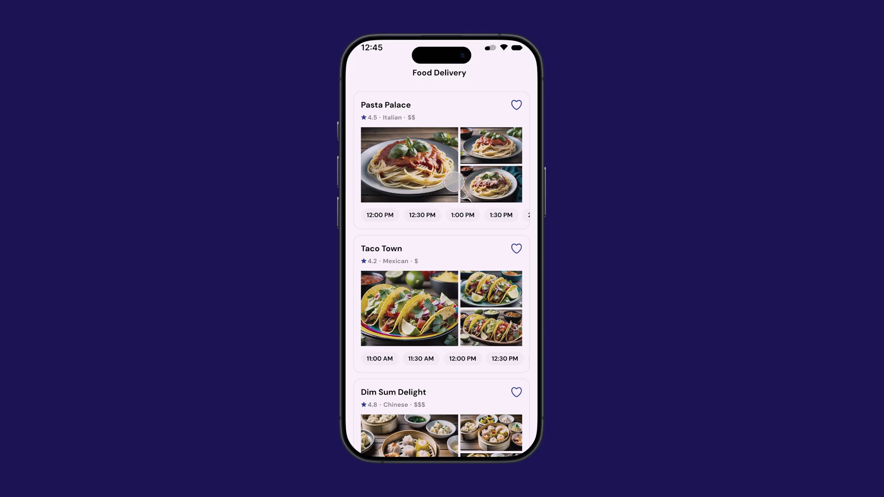
In the prototype preview, open Trattoria Bella's details from a list card, scroll them, then go back.
click(427, 175)
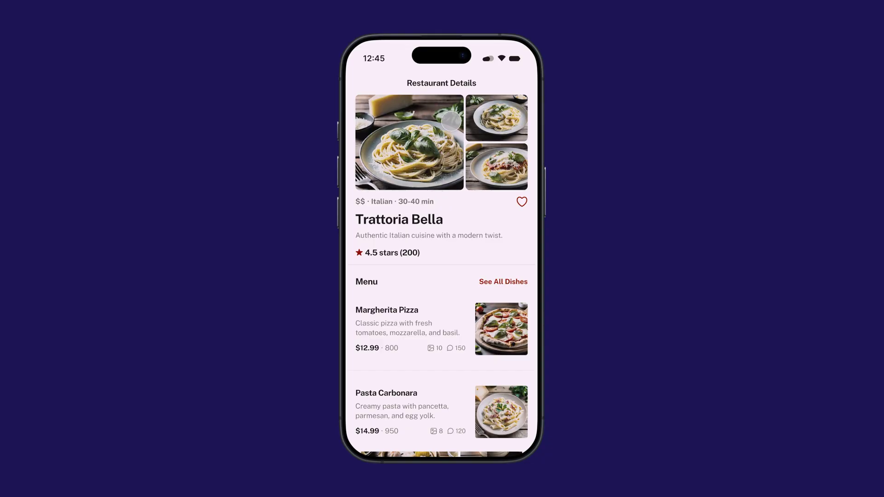
scroll(458, 135, down, 5)
scroll(466, 125, down, 2)
scroll(467, 125, up, 2)
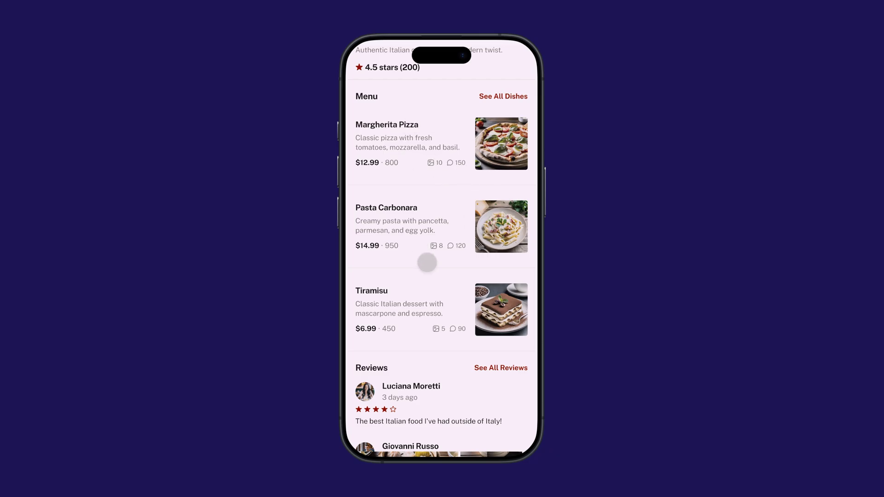
scroll(437, 283, down, 3)
click(449, 418)
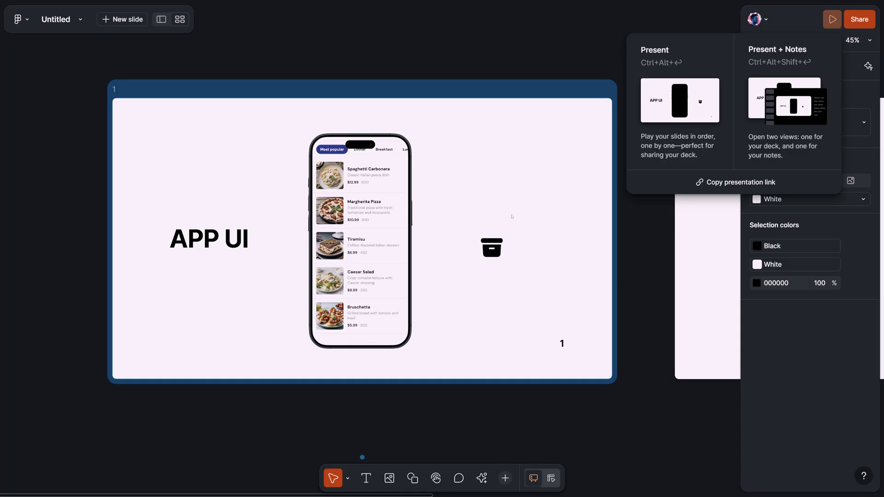
Close the presentation options card and select the embedded phone prototype on slide 1.
click(309, 229)
scroll(363, 199, down, 5)
scroll(363, 199, up, 5)
click(364, 200)
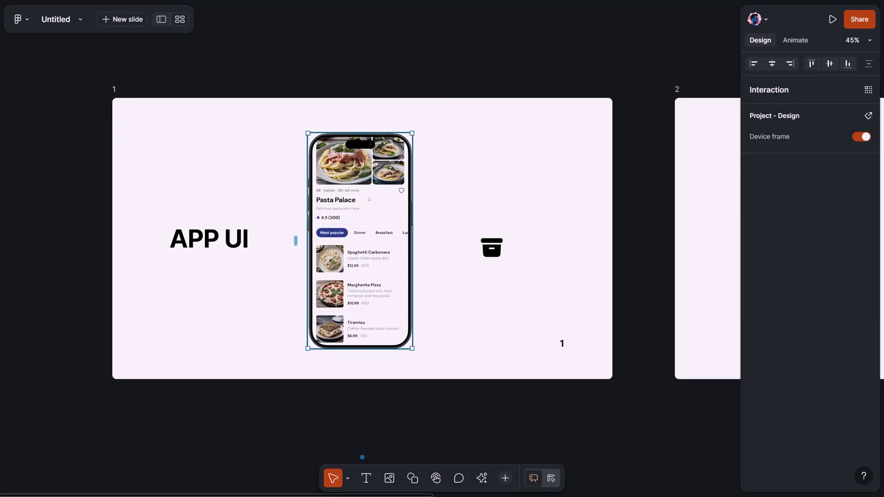
Open Trattoria Bella's details from a card in the embed and scroll to its Reviews section.
scroll(372, 199, up, 2)
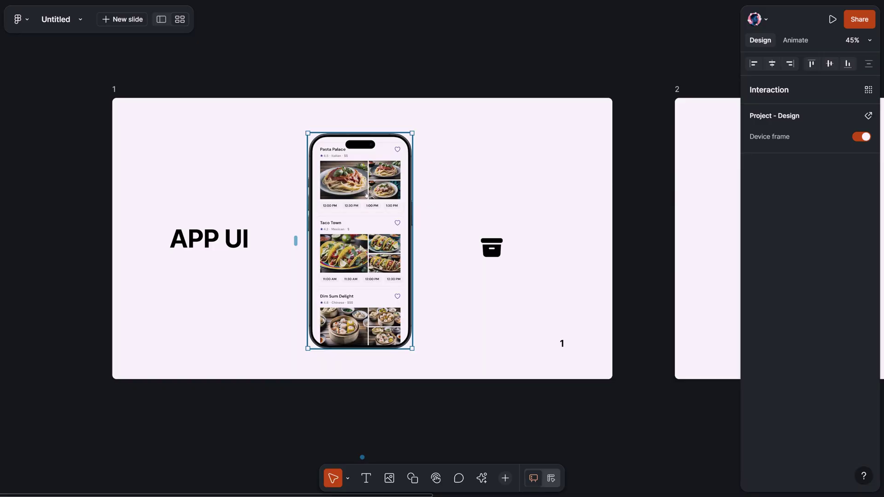
click(363, 248)
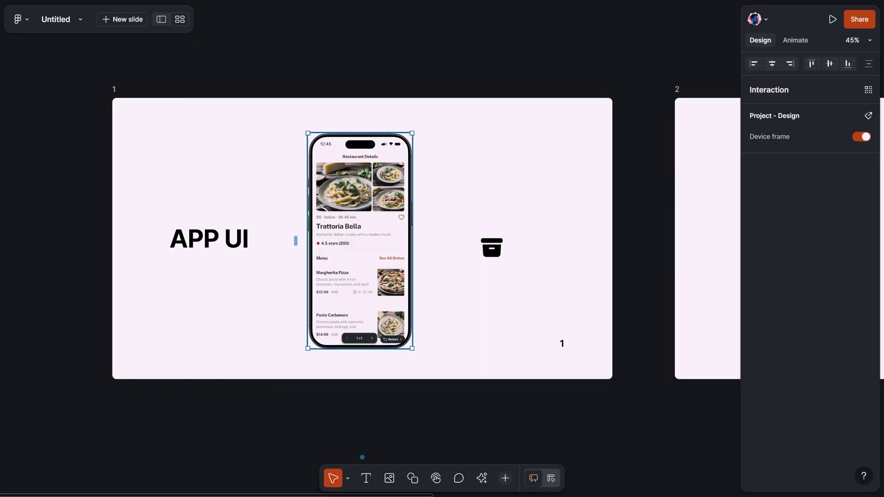
scroll(361, 263, down, 5)
mouse_move(364, 326)
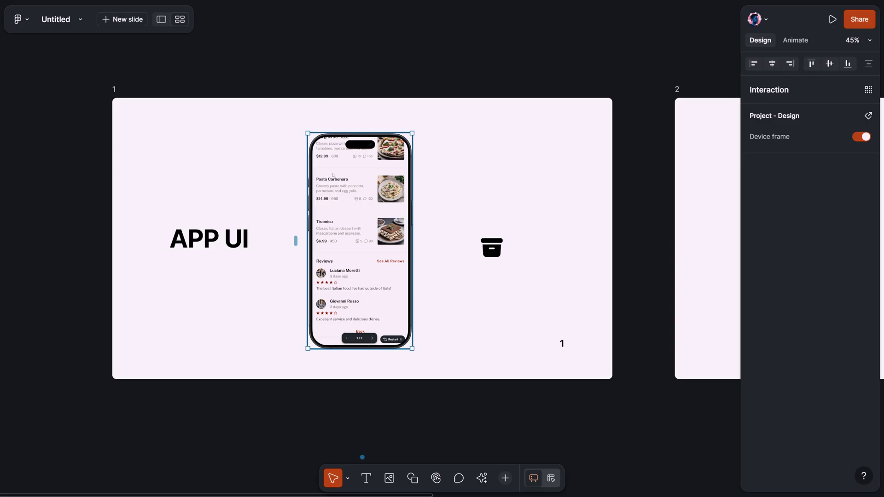